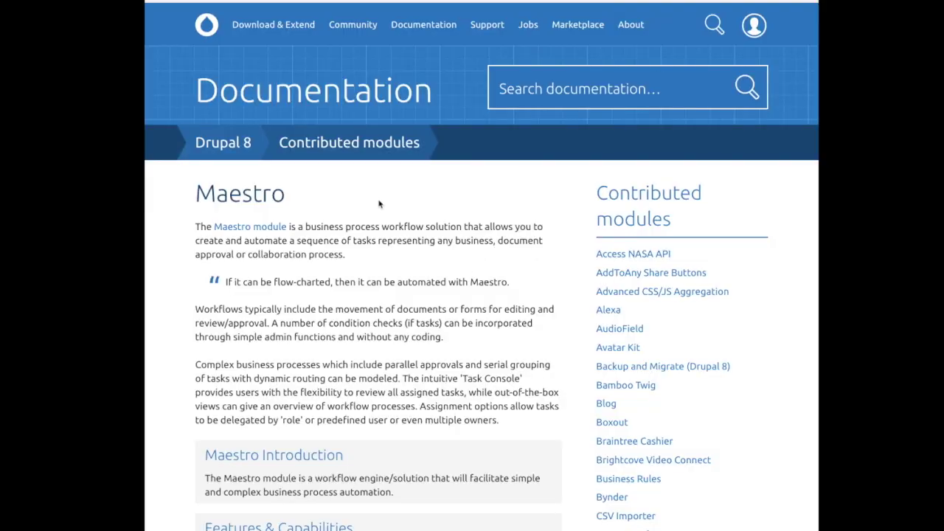
pyautogui.scroll(-4, 378, 204)
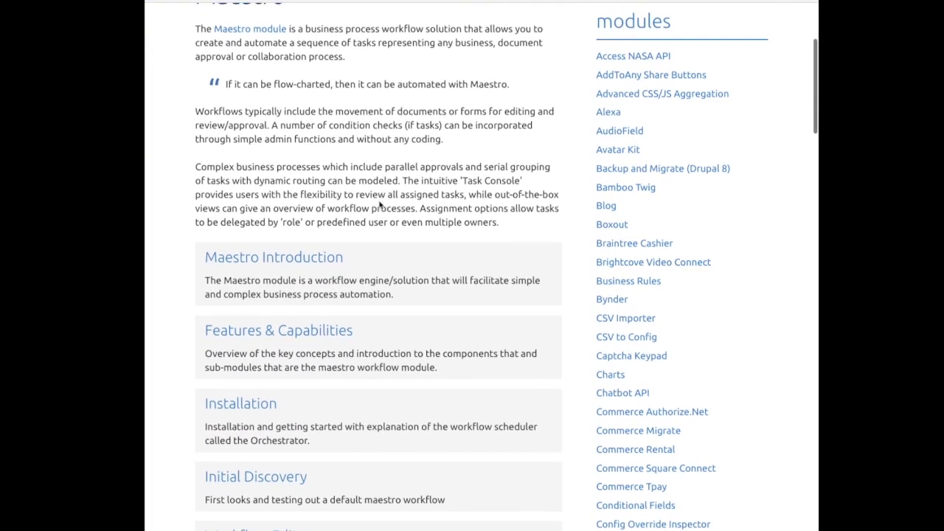
pyautogui.scroll(-1, 402, 213)
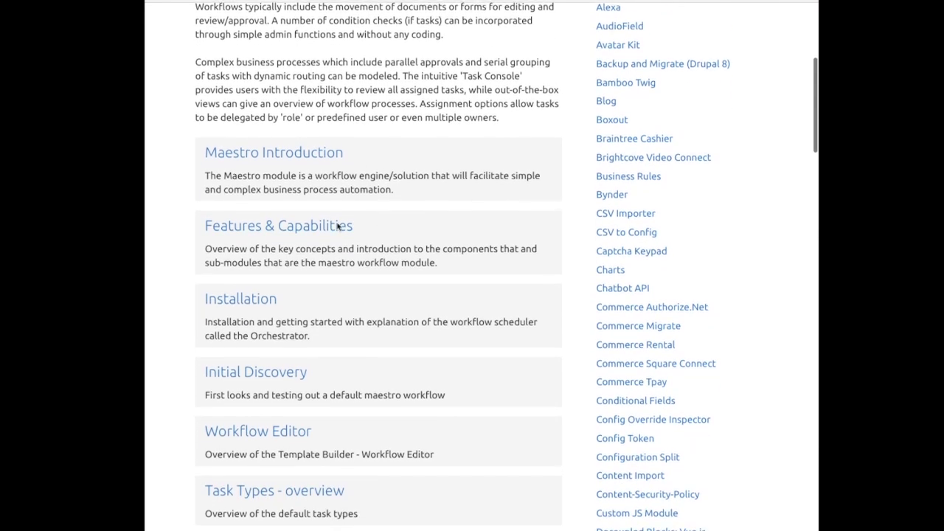
pyautogui.scroll(-3, 324, 258)
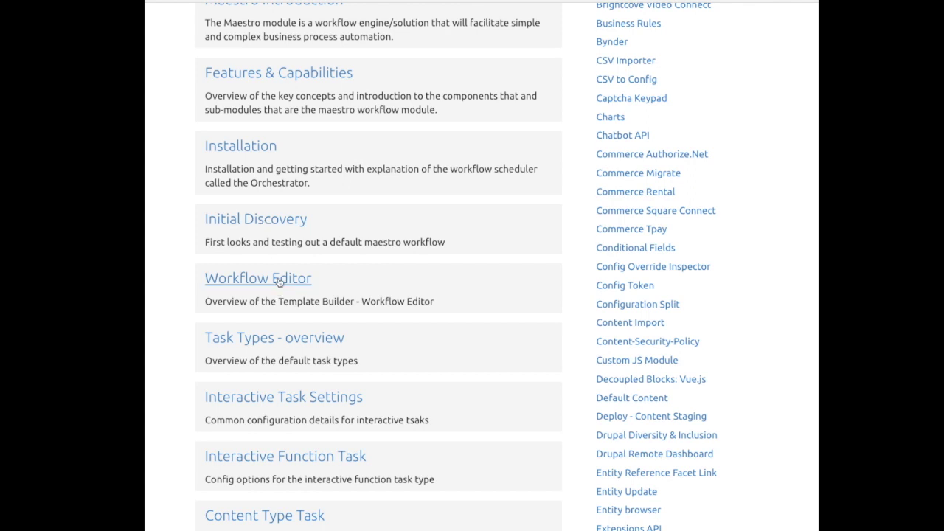
pyautogui.scroll(-1, 279, 282)
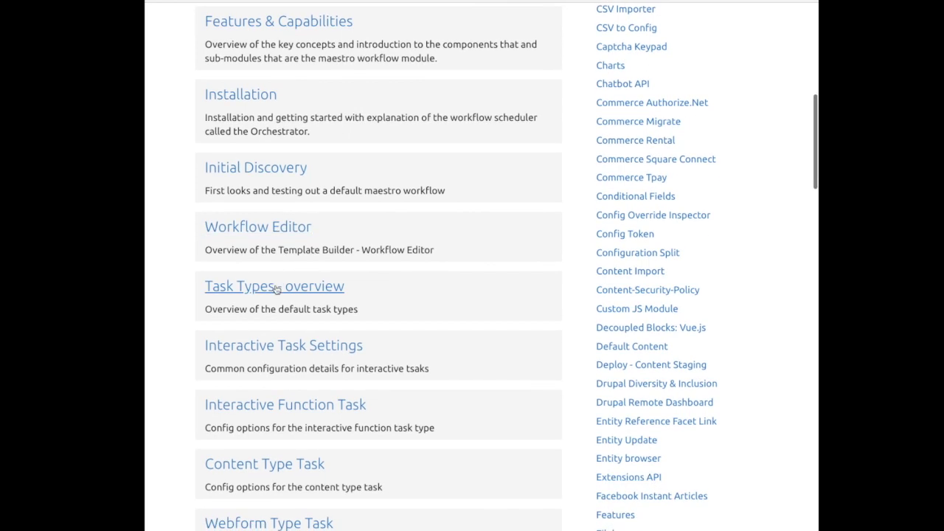
pyautogui.scroll(-1, 275, 286)
pyautogui.scroll(-4, 276, 285)
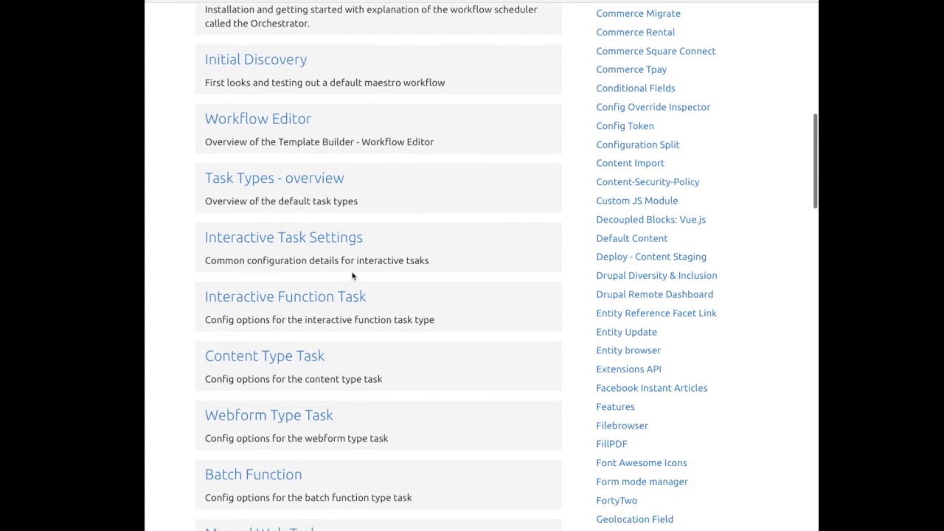
pyautogui.scroll(-3, 279, 364)
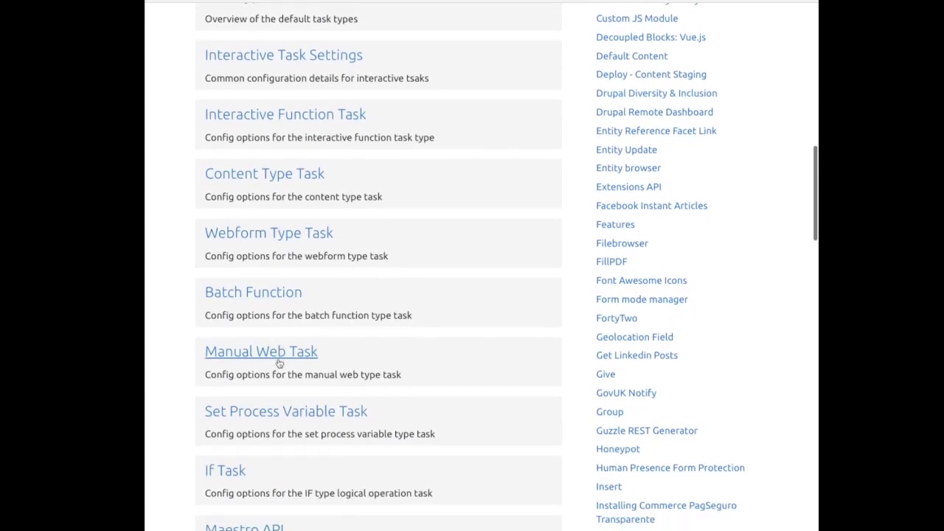
pyautogui.scroll(15, 279, 363)
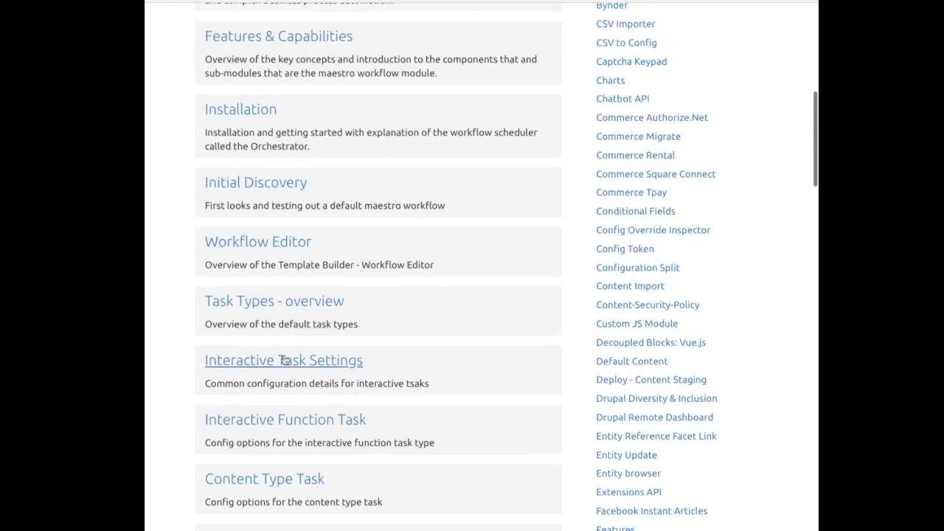
pyautogui.scroll(3, 327, 152)
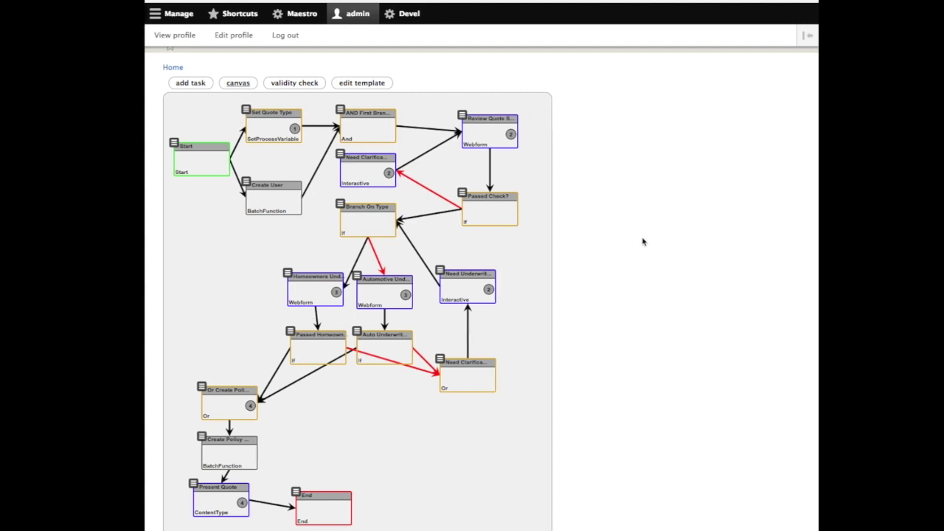
# Scroll the quote workflow canvas down to the LEGEND and nudge the Create User task slightly upward
pyautogui.scroll(-1, 195, 493)
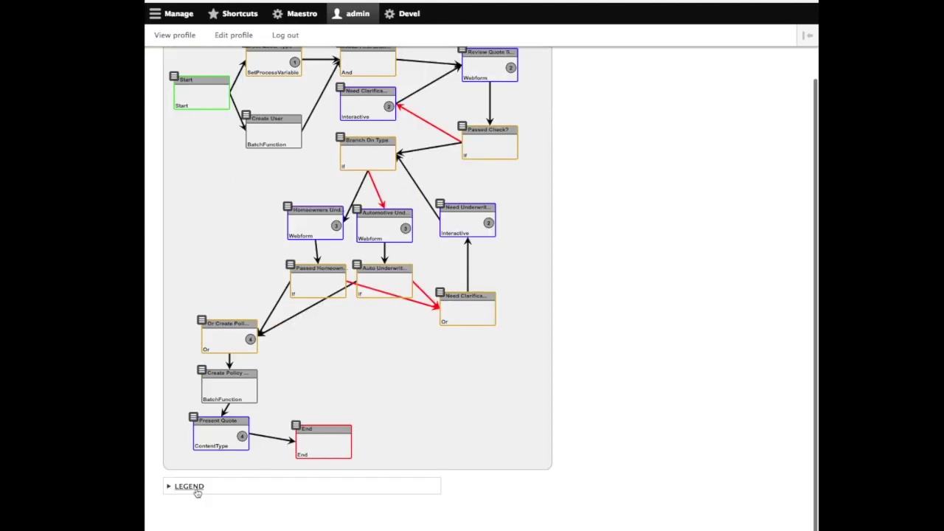
pyautogui.scroll(-3, 629, 459)
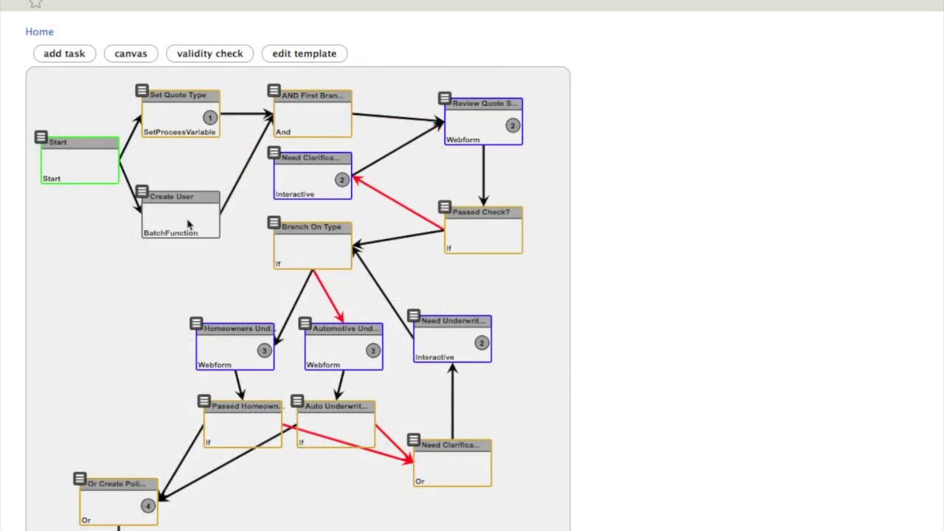
pyautogui.moveTo(189, 223)
pyautogui.mouseDown()
pyautogui.moveTo(147, 229)
pyautogui.moveTo(166, 243)
pyautogui.moveTo(194, 212)
pyautogui.moveTo(189, 224)
pyautogui.moveTo(184, 209)
pyautogui.mouseUp()
# Create the 'New Task Example' interactive task (example_task) and place it below the Start task
pyautogui.click(51, 47)
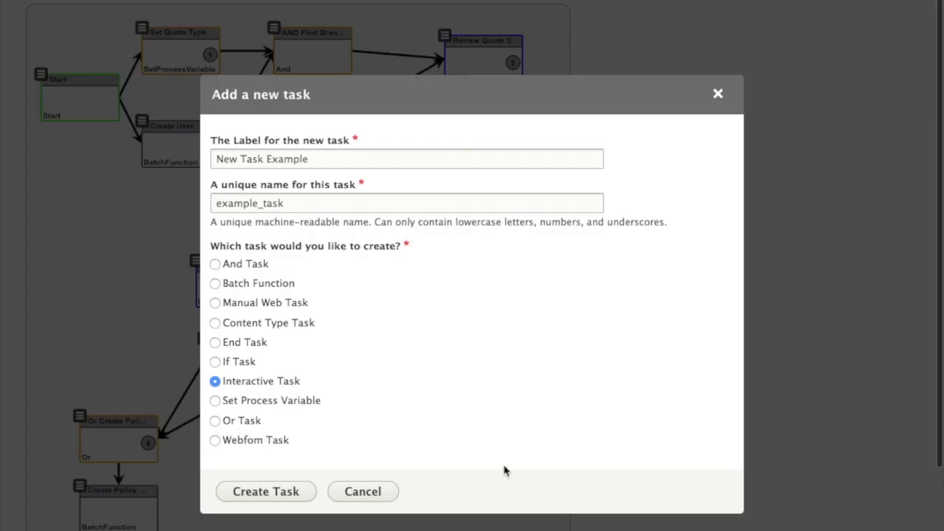
pyautogui.click(260, 492)
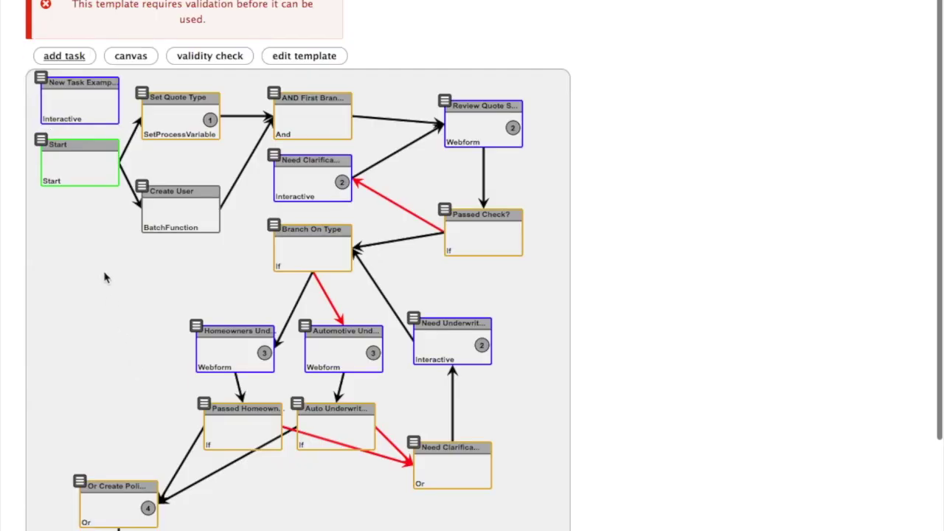
pyautogui.moveTo(73, 105); pyautogui.dragTo(93, 312)
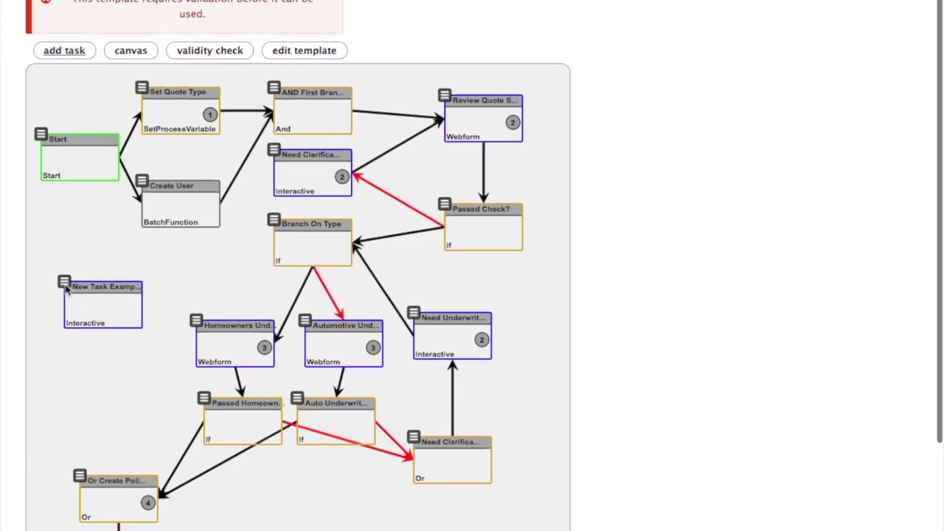
# Bring up the New Task Example's Edit Task settings from its Task Menu, then close them unsaved
pyautogui.click(65, 285)
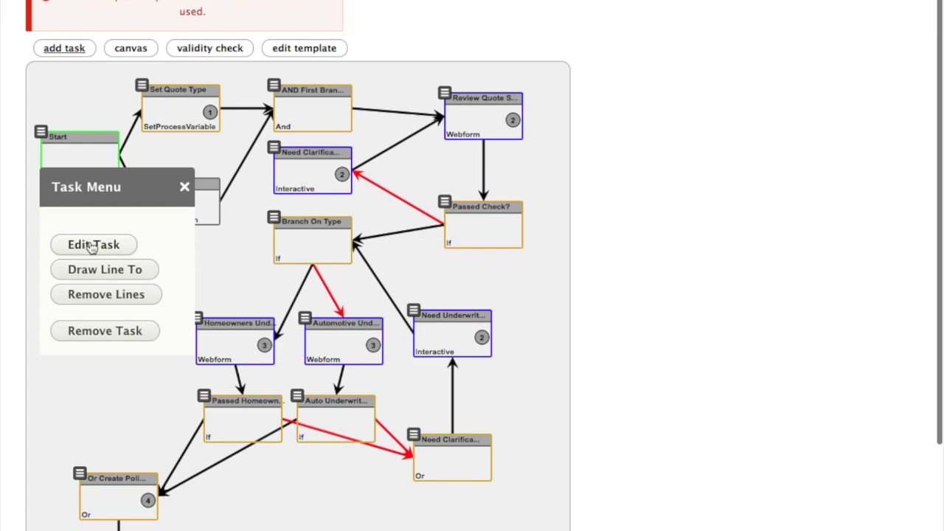
pyautogui.click(94, 238)
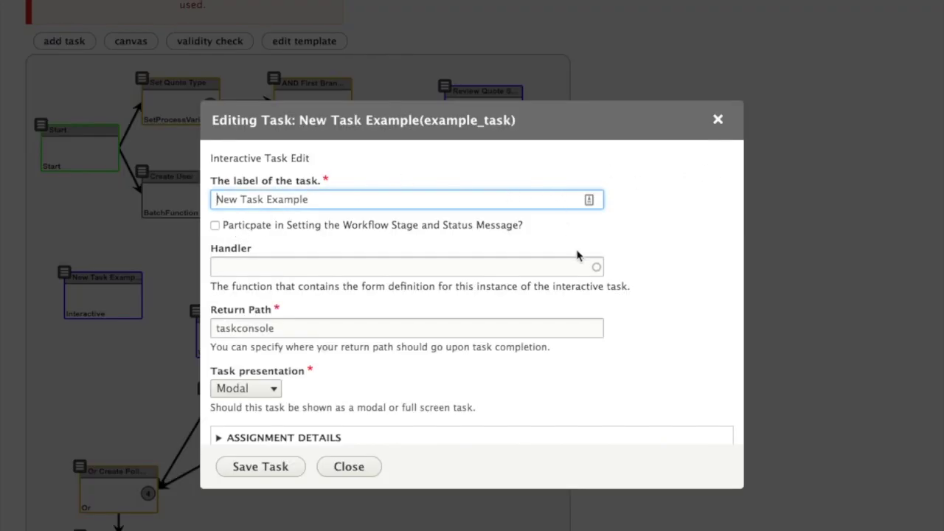
pyautogui.click(718, 121)
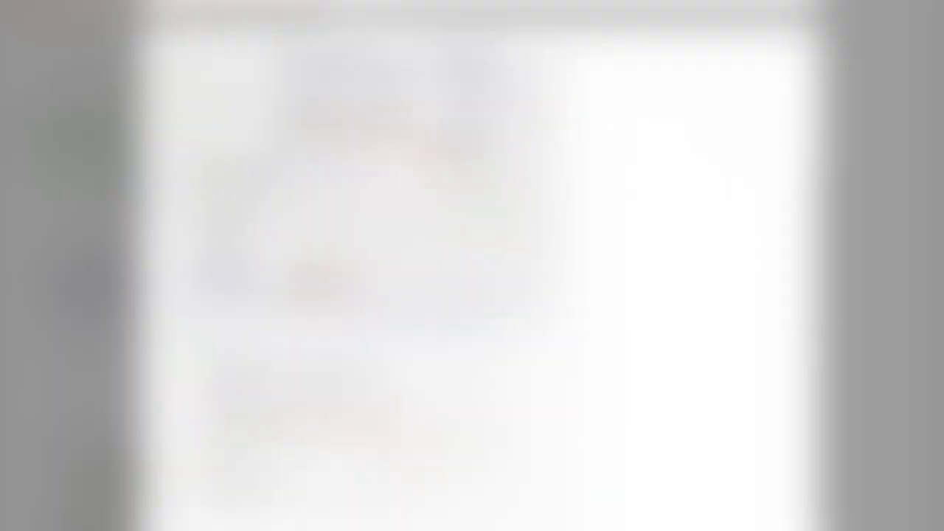
pyautogui.scroll(-1, 616, 322)
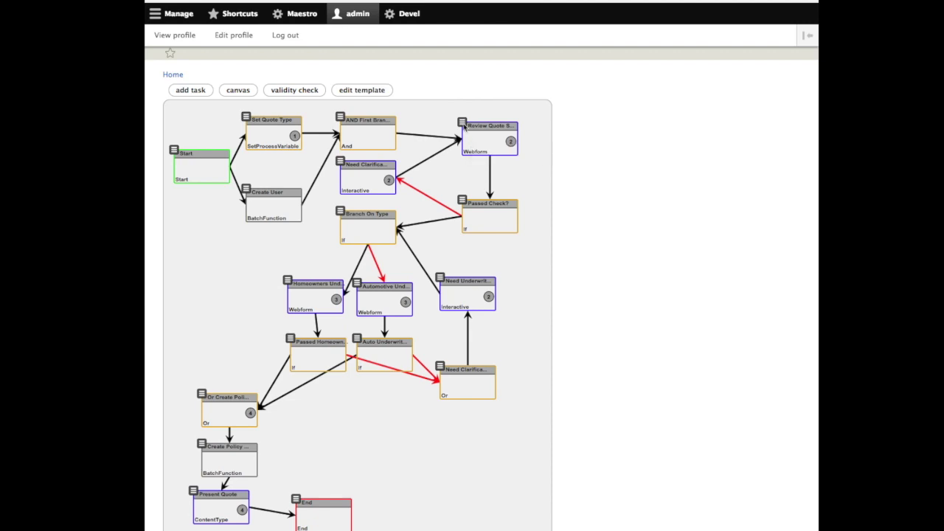
# Edit the Review Quote Submission task, keeping Home Insurance Quote as its webform
pyautogui.click(463, 122)
pyautogui.click(484, 154)
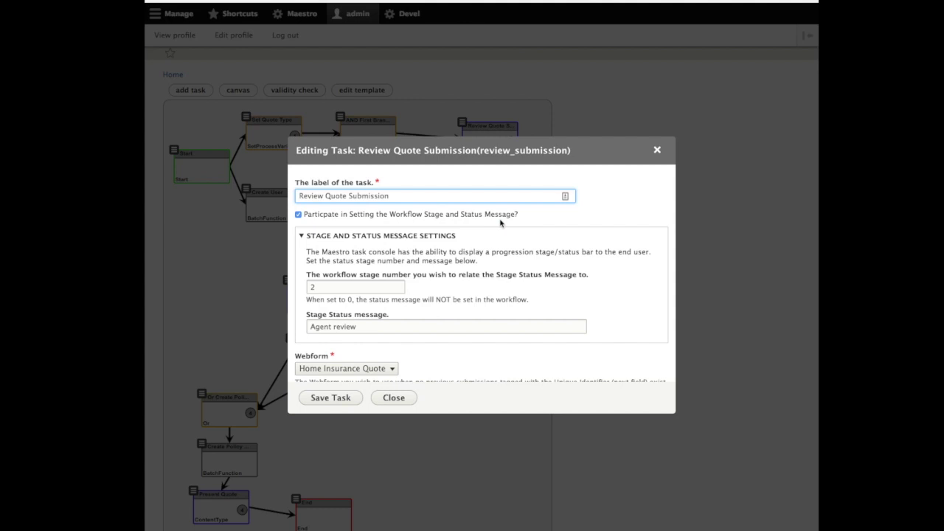
pyautogui.scroll(-3, 500, 223)
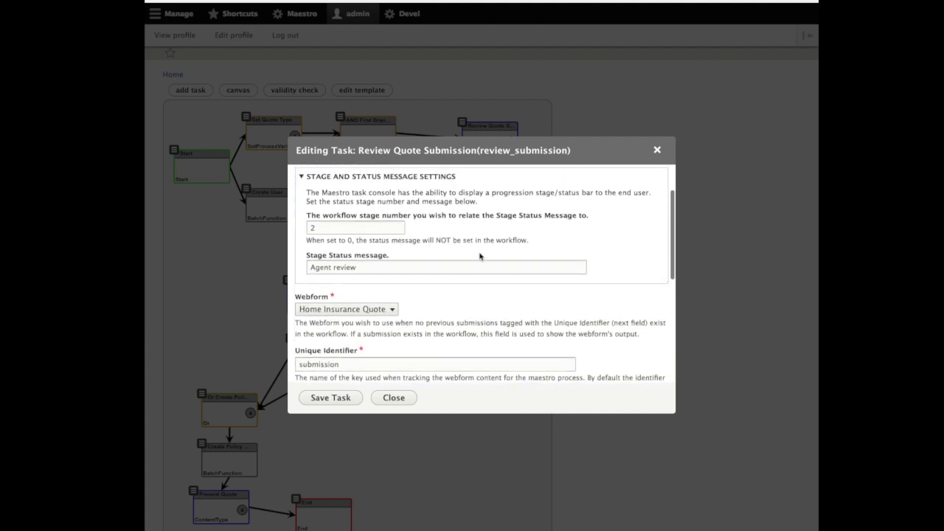
pyautogui.scroll(-3, 471, 257)
pyautogui.click(342, 232)
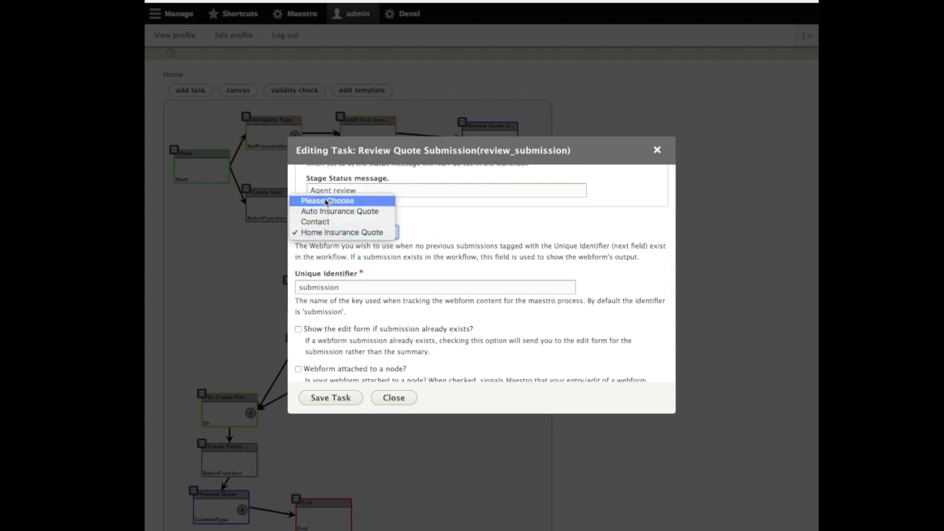
pyautogui.click(392, 235)
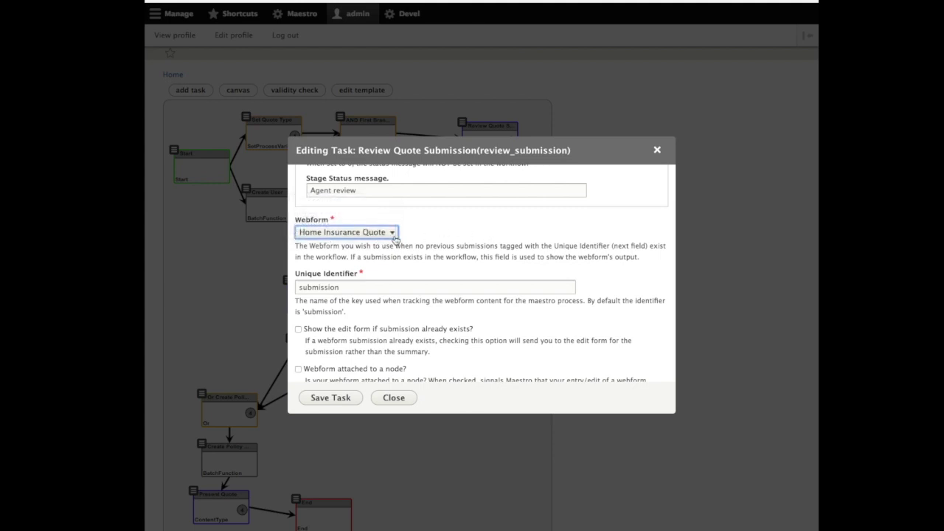
# Expand the task's ASSIGNMENT DETAILS section to show its fixed user assignment
pyautogui.scroll(-2, 433, 275)
pyautogui.scroll(-2, 433, 275)
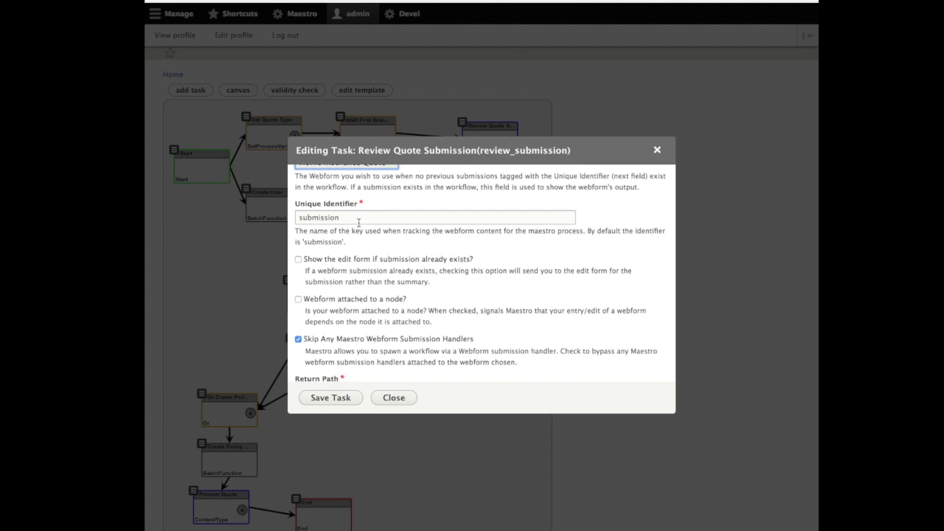
pyautogui.scroll(-3, 361, 284)
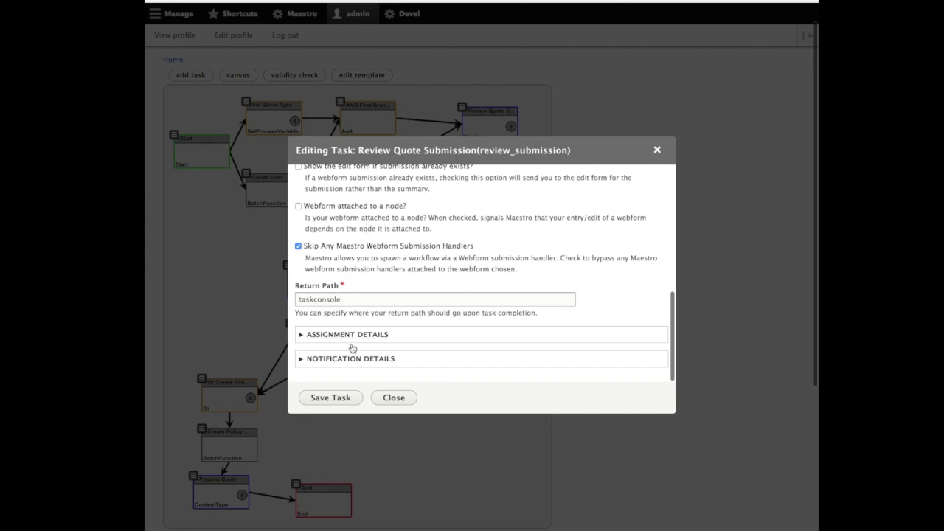
pyautogui.click(354, 335)
pyautogui.scroll(-1, 470, 322)
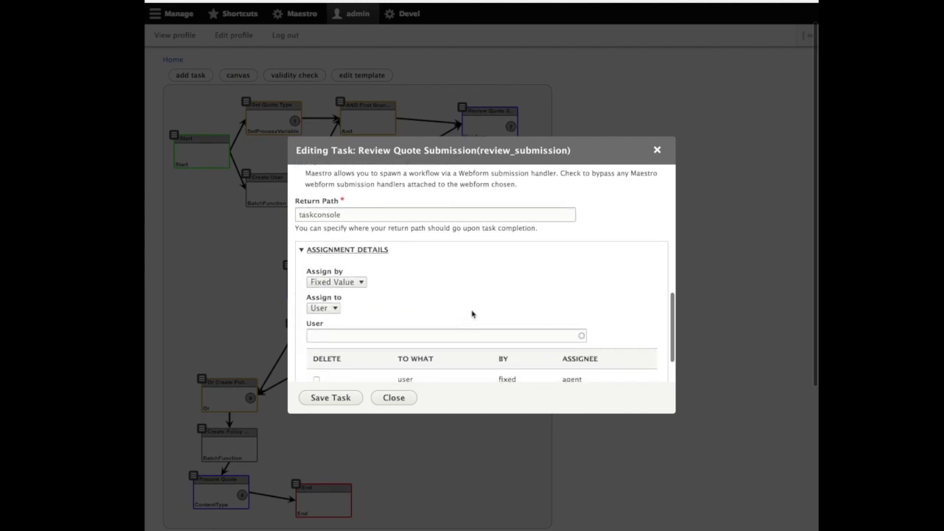
# Check the assignee row, then close the Editing Task dialog unchanged with Escape
pyautogui.scroll(-2, 476, 288)
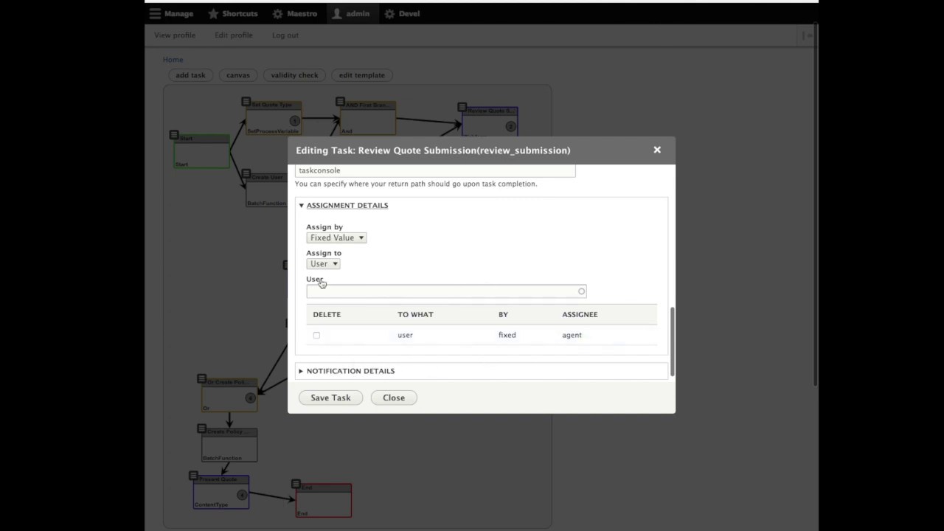
pyautogui.press('Escape')
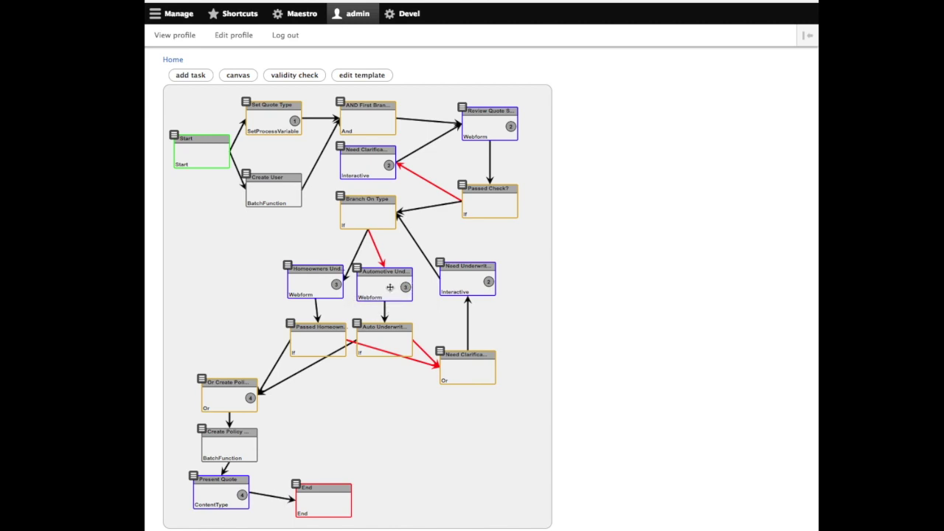
# Shift the Automotive Underwriting and Homeowners Underwriting tasks a few pixels on the canvas
pyautogui.moveTo(392, 286); pyautogui.dragTo(397, 286)
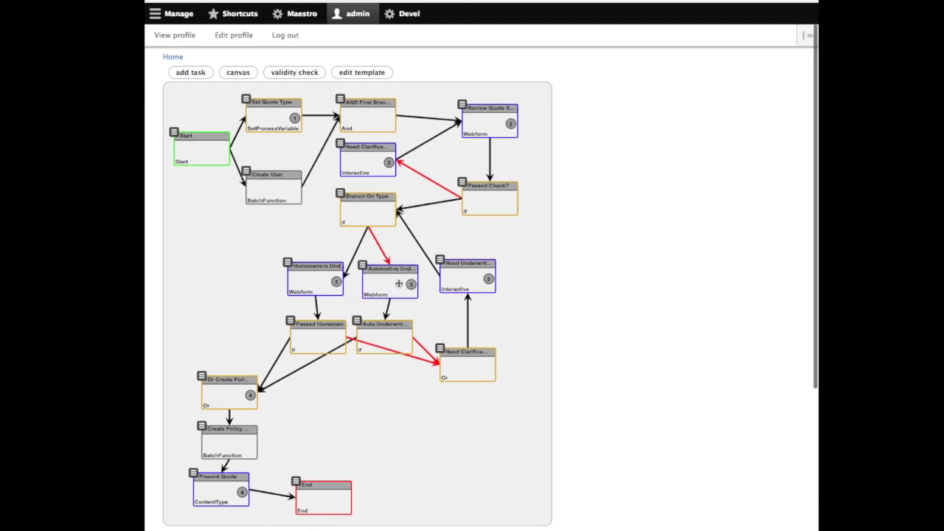
pyautogui.moveTo(302, 281); pyautogui.dragTo(302, 285)
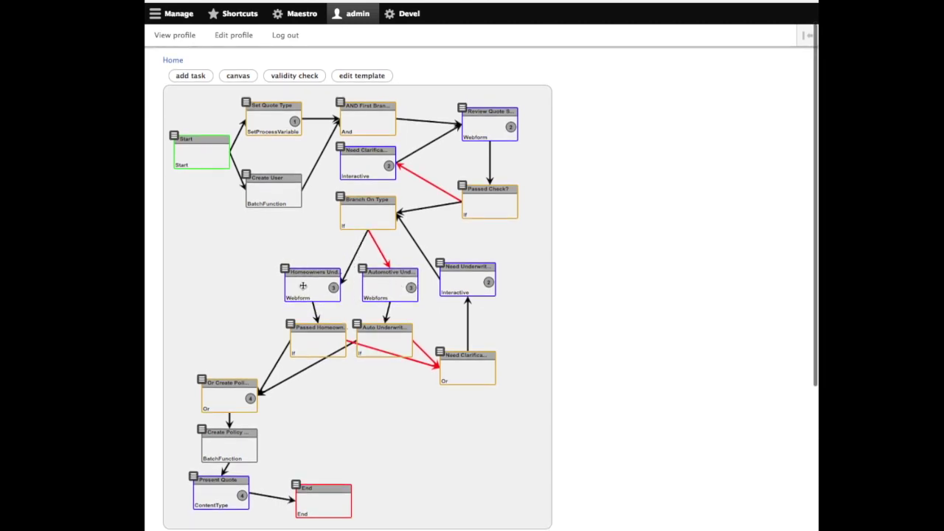